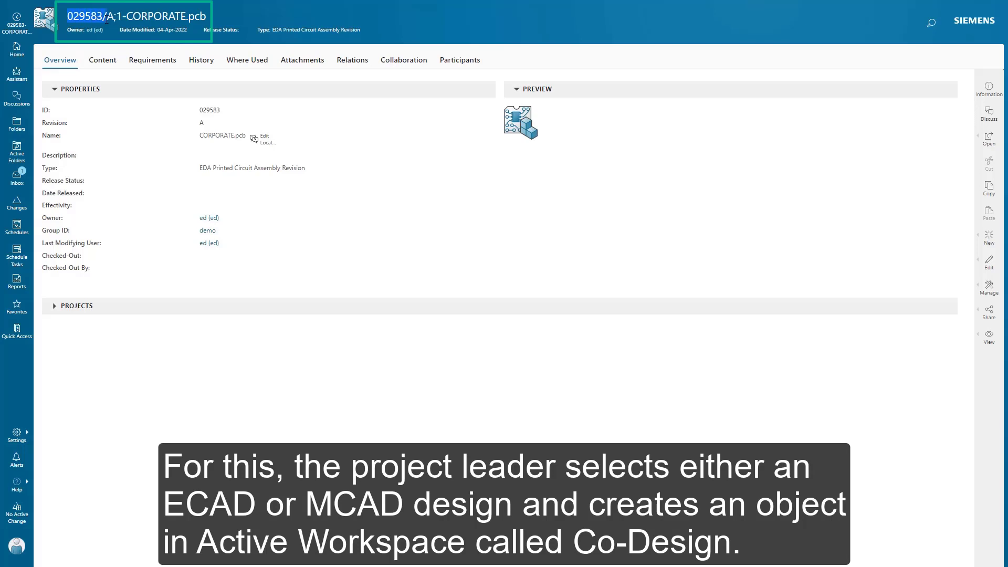
Create a Co-Design for CORPORATE.pcb and add MCAD Assembly-PCB from the Recent items.
{"action": "left_click", "coordinate": [988, 238]}
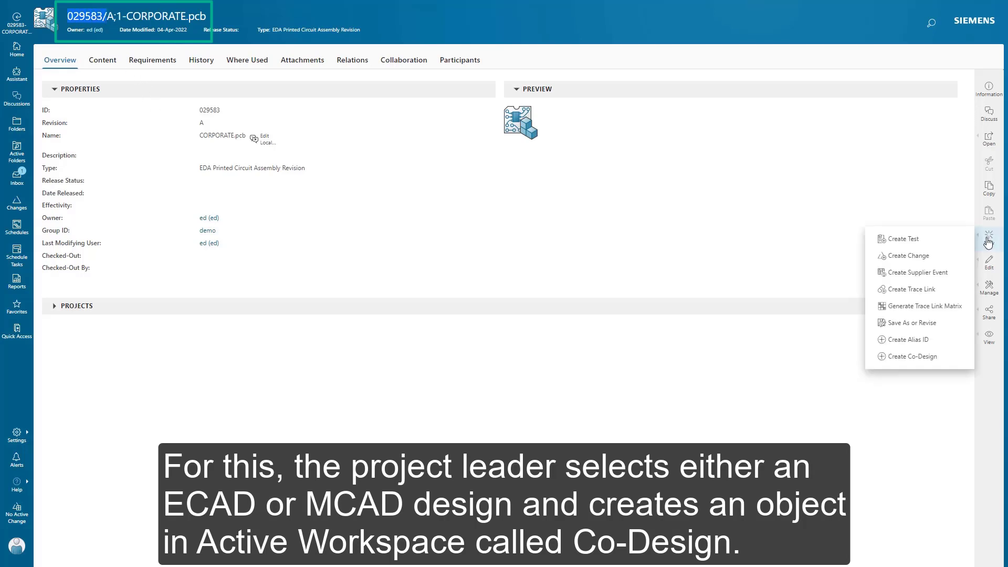
{"action": "left_click", "coordinate": [911, 360]}
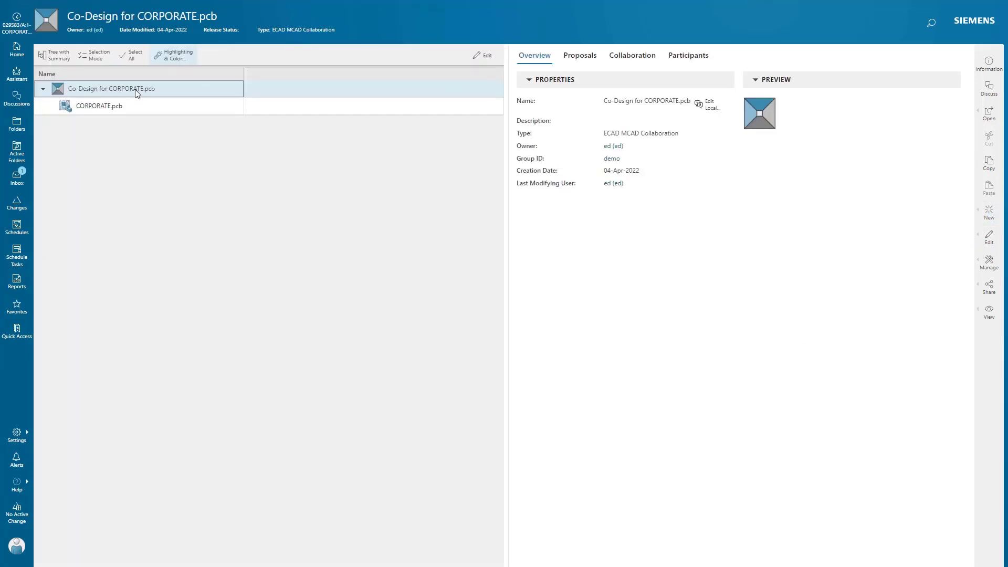
{"action": "left_click", "coordinate": [136, 93]}
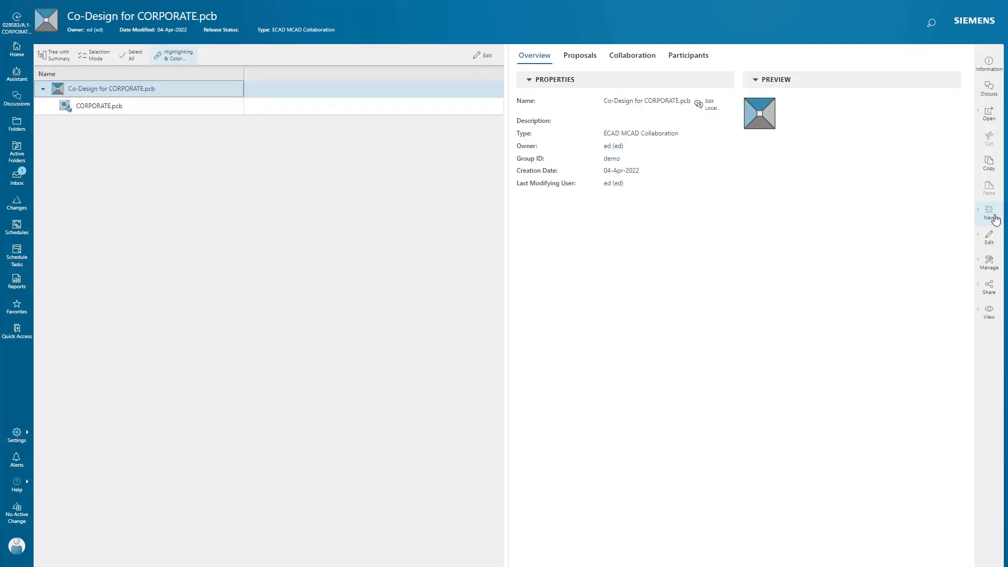
{"action": "left_click", "coordinate": [990, 214]}
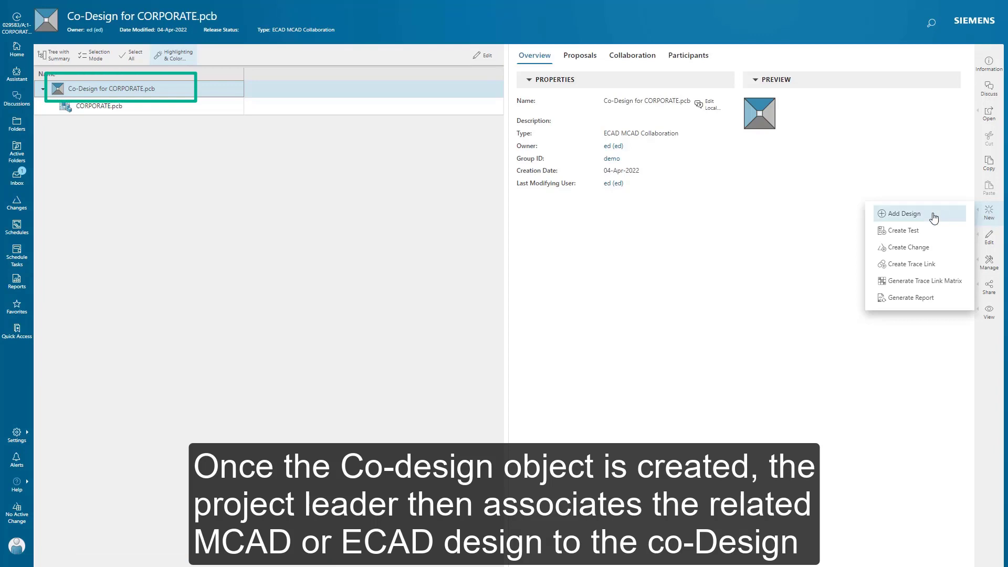
{"action": "left_click", "coordinate": [911, 214]}
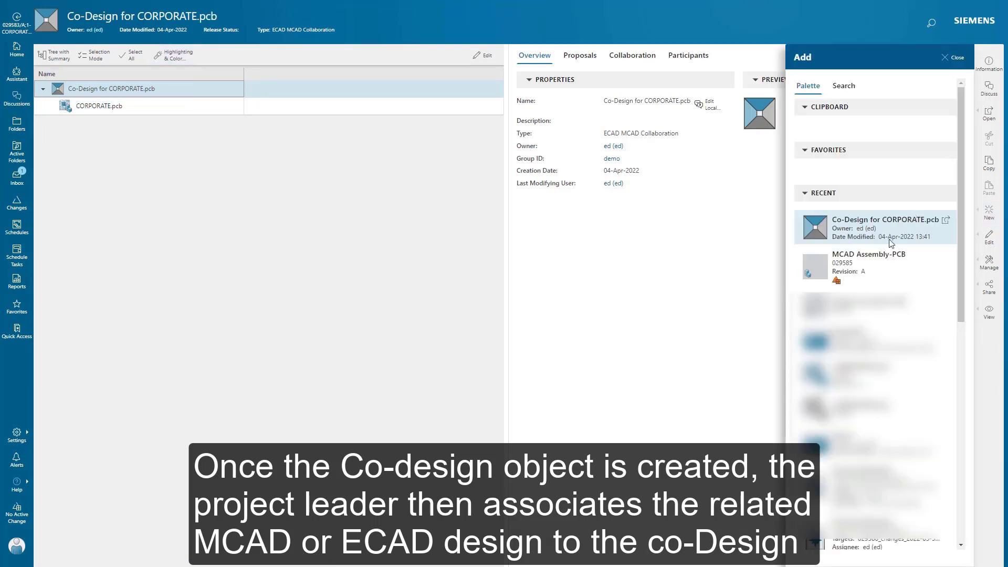
{"action": "left_click", "coordinate": [871, 267]}
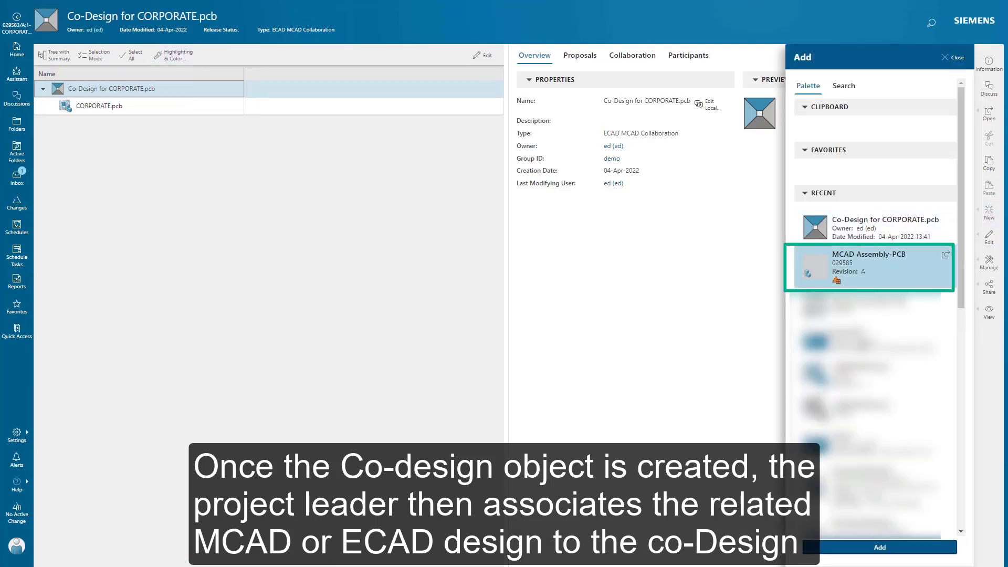
{"action": "left_click", "coordinate": [876, 548]}
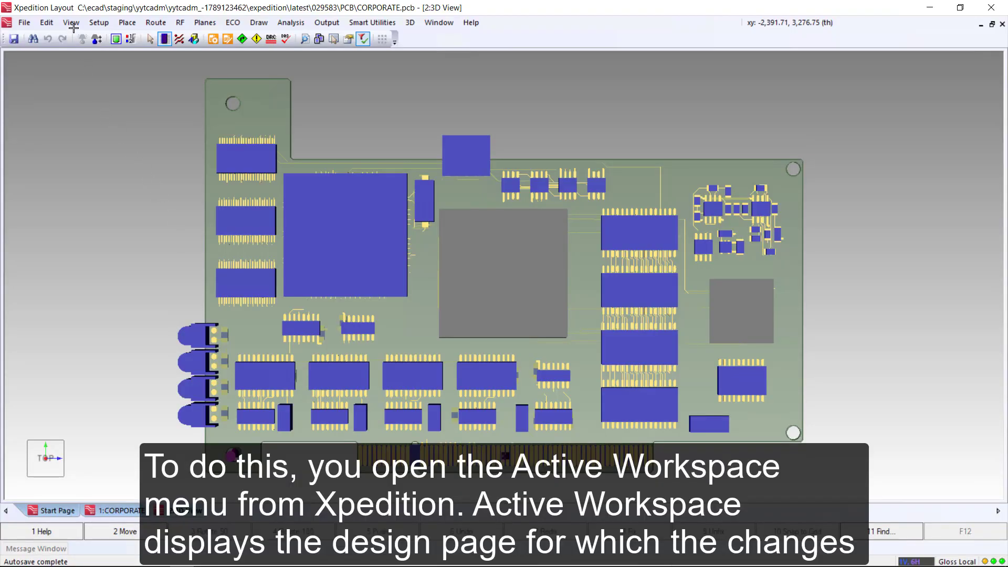
Show the board's Teamcenter design information and open the CORPORATE.pcb discussions.
{"action": "left_click", "coordinate": [72, 23]}
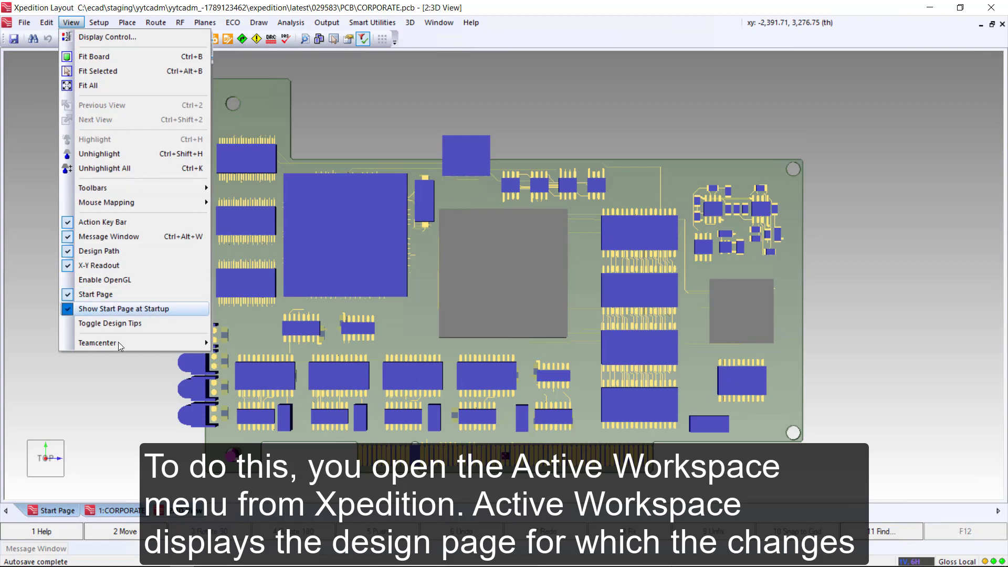
{"action": "mouse_move", "coordinate": [118, 342]}
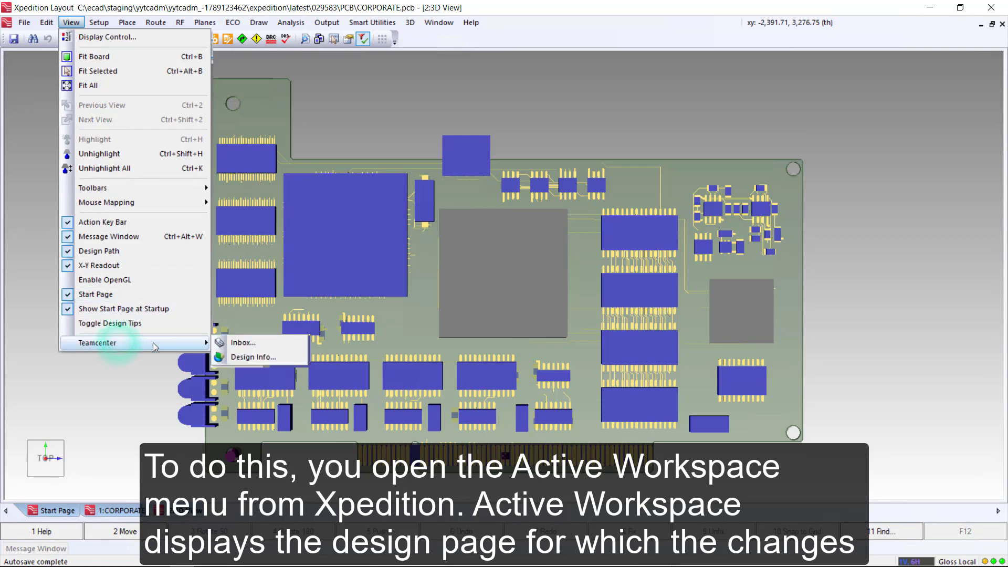
{"action": "left_click", "coordinate": [229, 357]}
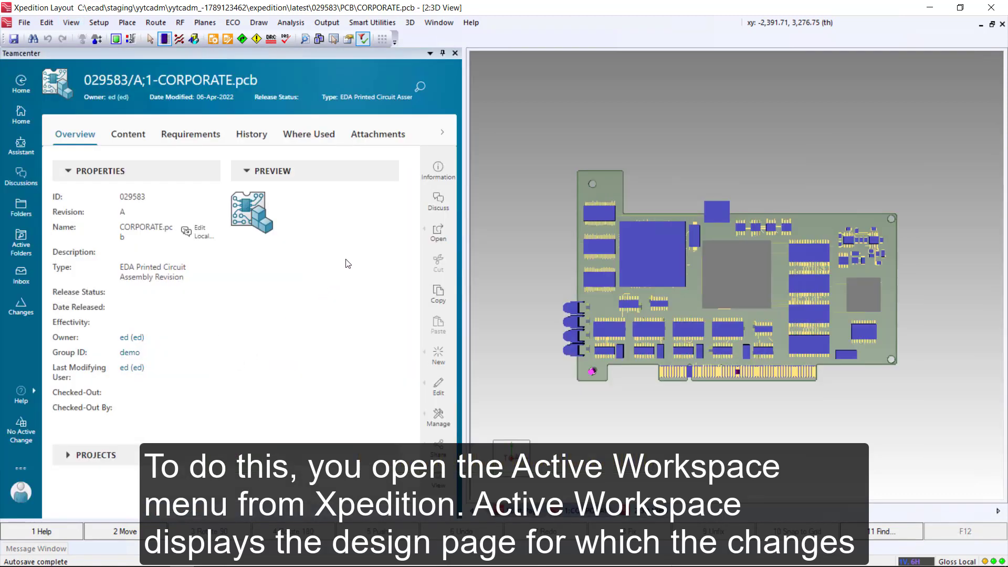
{"action": "left_click", "coordinate": [440, 205]}
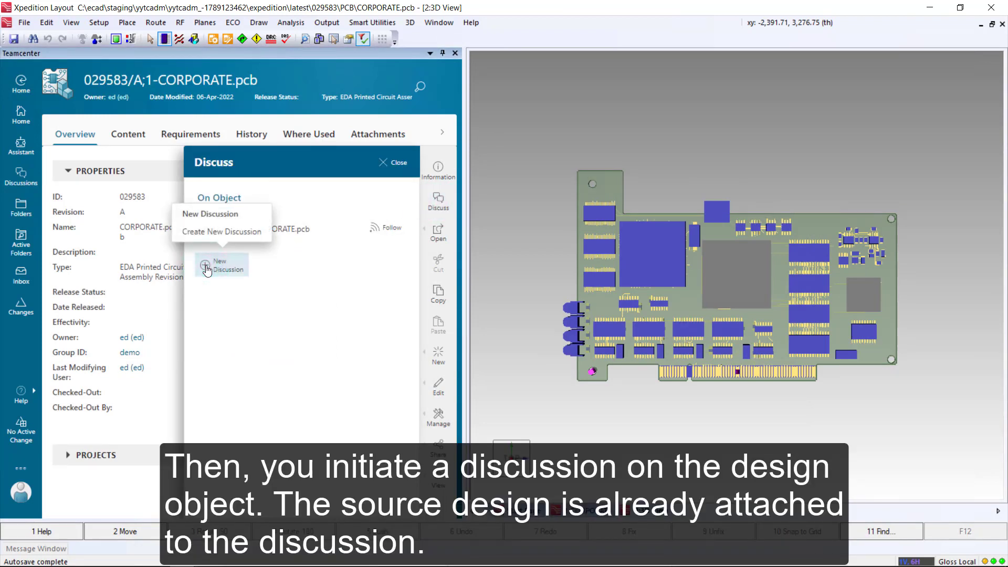
Post a new discussion to the engineering user with the pasted C6 move message.
{"action": "left_click", "coordinate": [207, 268]}
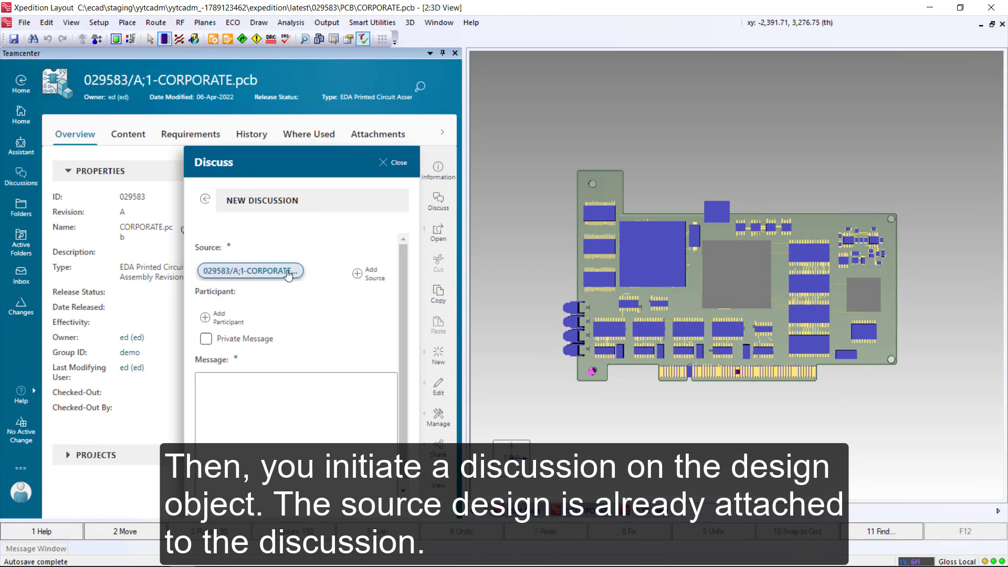
{"action": "left_click", "coordinate": [206, 319]}
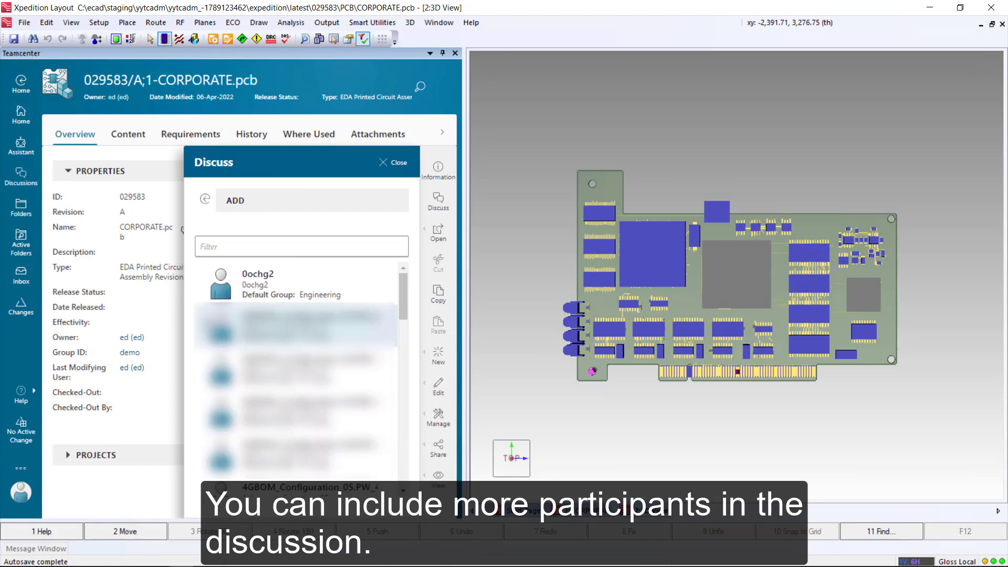
{"action": "left_click", "coordinate": [256, 287]}
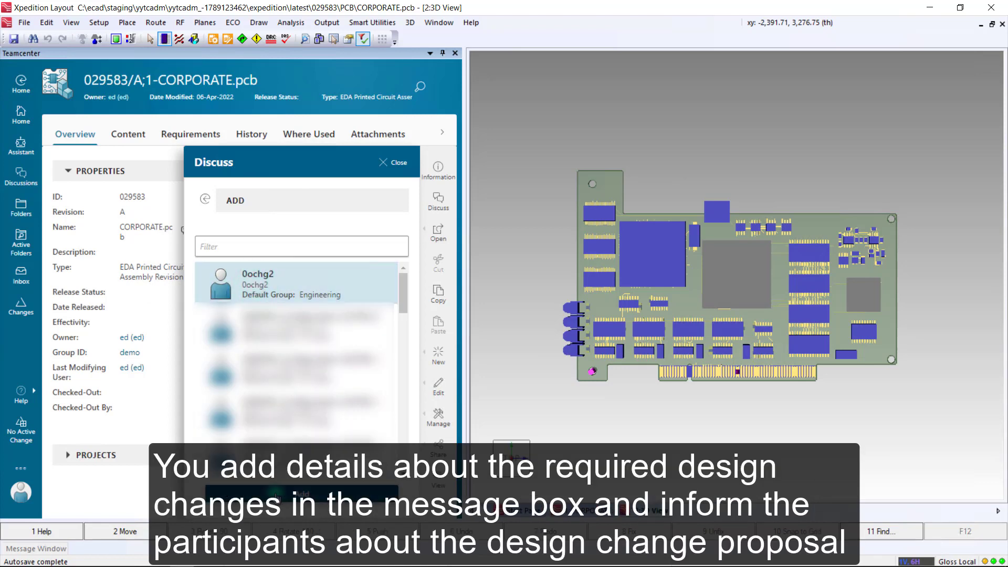
{"action": "left_click", "coordinate": [276, 497]}
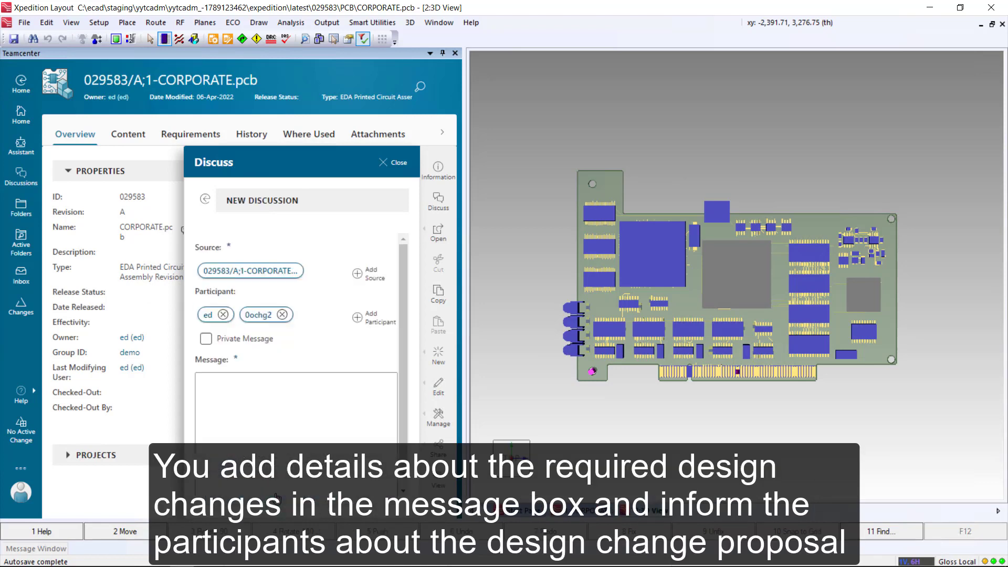
{"action": "left_click", "coordinate": [226, 383]}
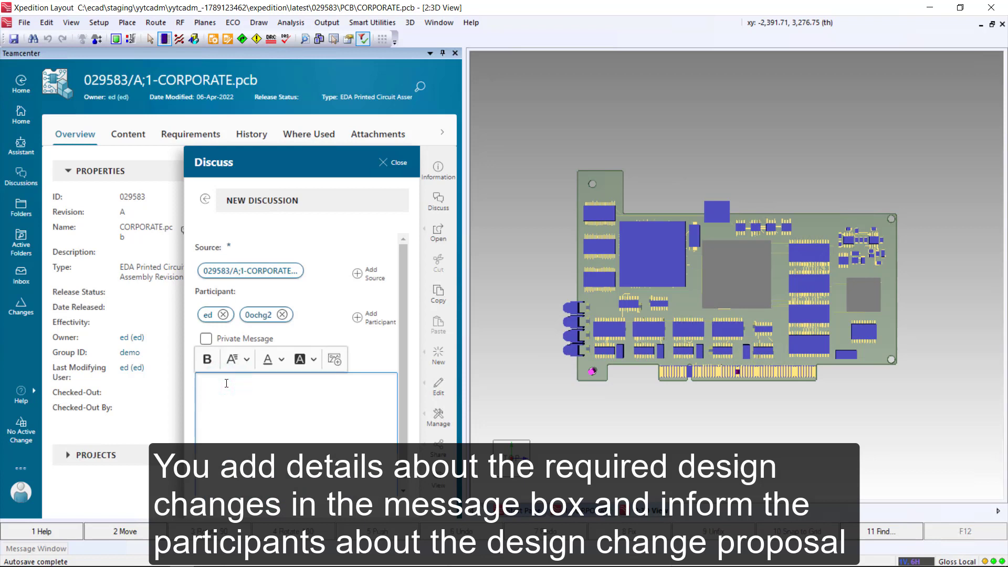
{"action": "type", "text": "Hi,  As a result of thermal analysis I have to move the position of C6.  Will send the design change proposal for review."}
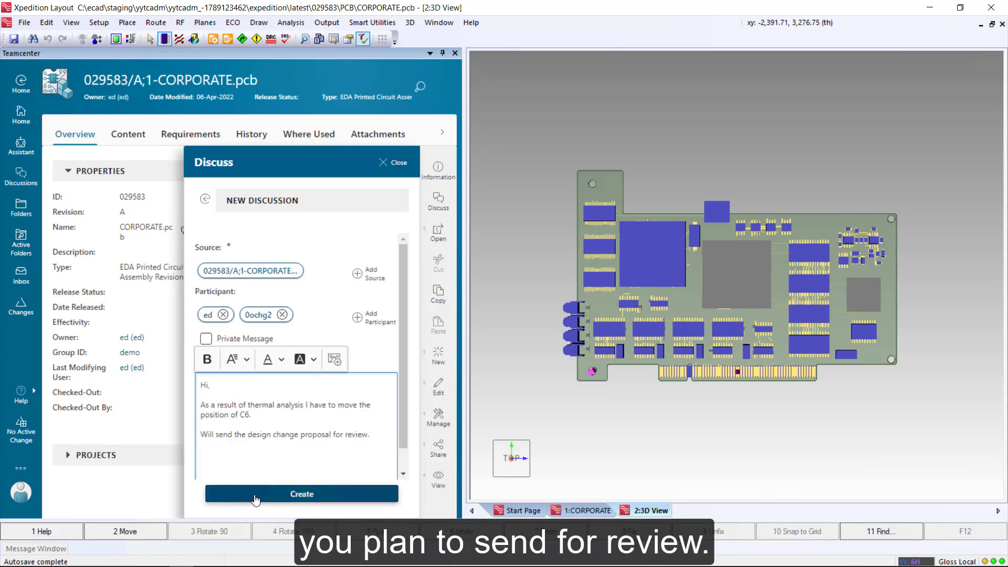
{"action": "left_click", "coordinate": [256, 496]}
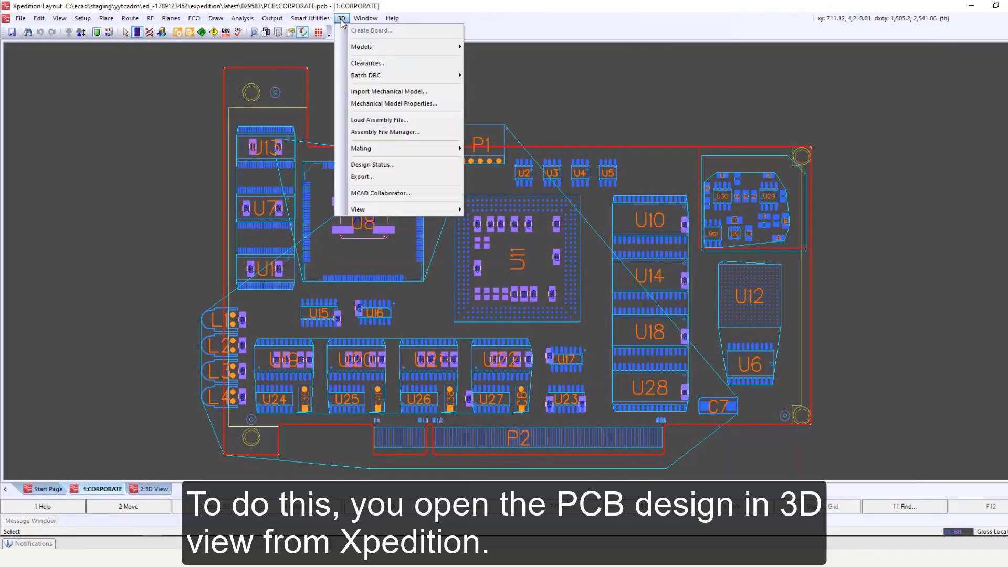
Open MCAD Collaborator with the 3D board view and drag C6 slightly to the right.
{"action": "left_click", "coordinate": [395, 198]}
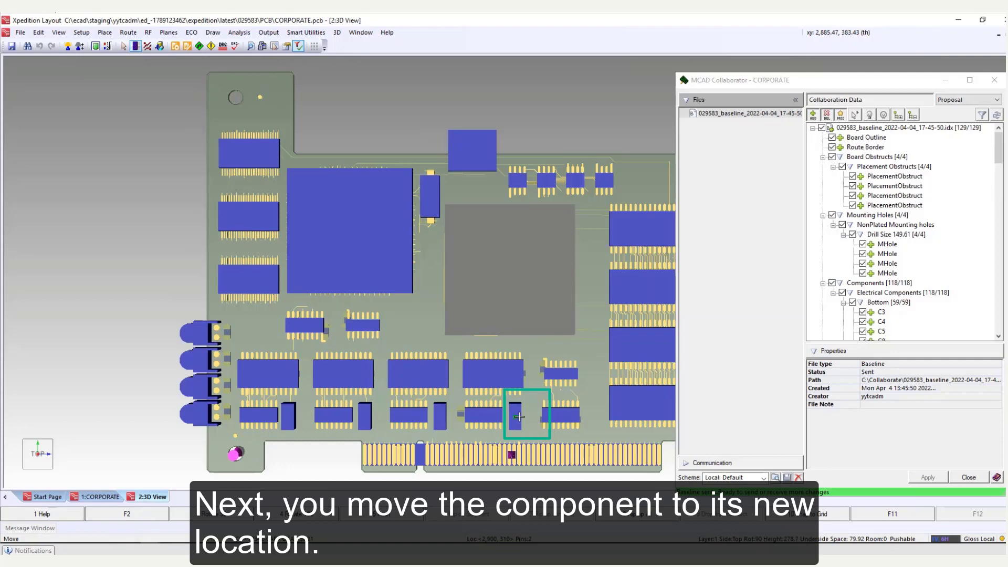
{"action": "left_click_drag", "start_coordinate": [519, 417], "coordinate": [526, 418]}
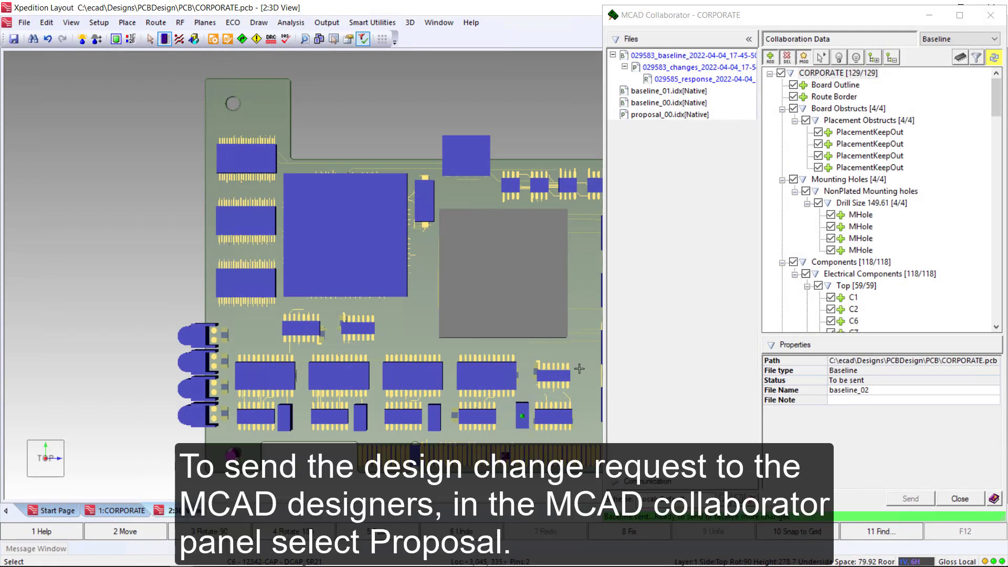
Switch collaboration data to Proposal, refresh the tree, check C6's position and send it.
{"action": "left_click", "coordinate": [936, 39]}
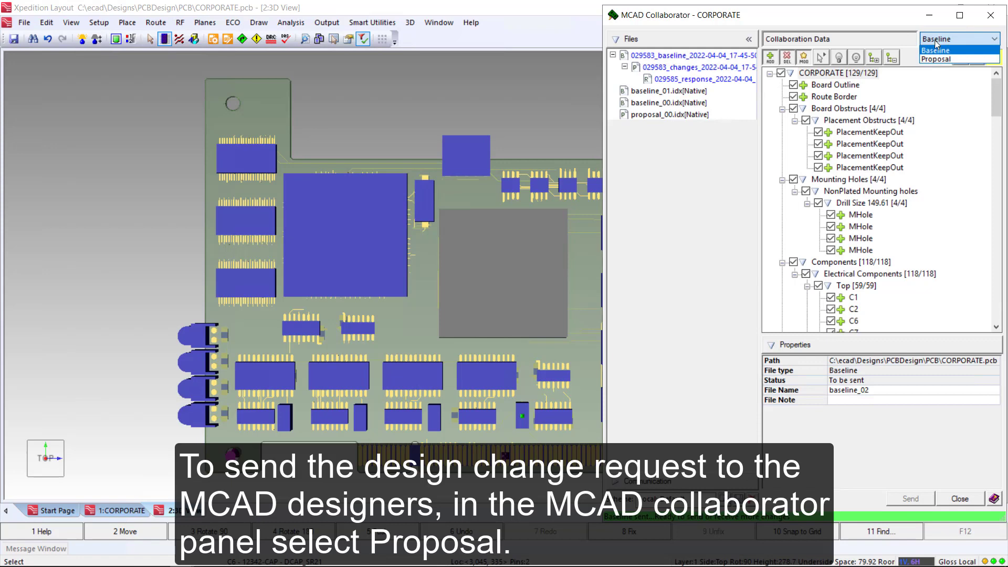
{"action": "left_click", "coordinate": [937, 59]}
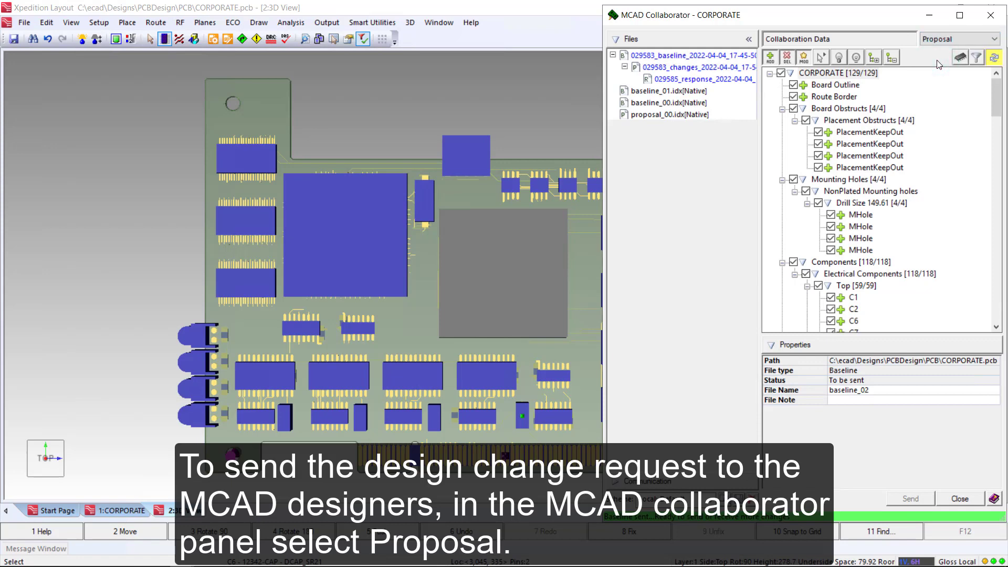
{"action": "left_click", "coordinate": [995, 59]}
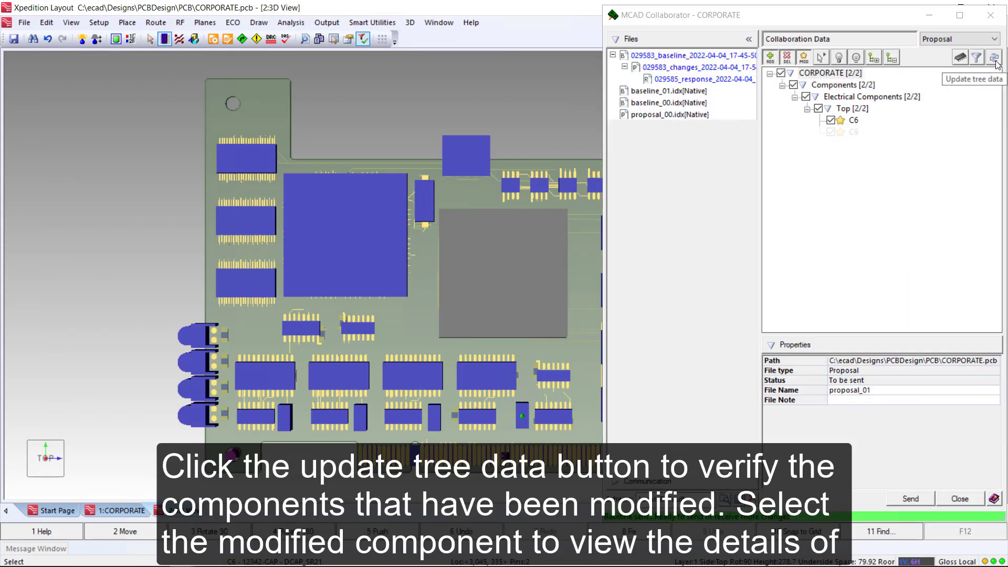
{"action": "left_click", "coordinate": [856, 120]}
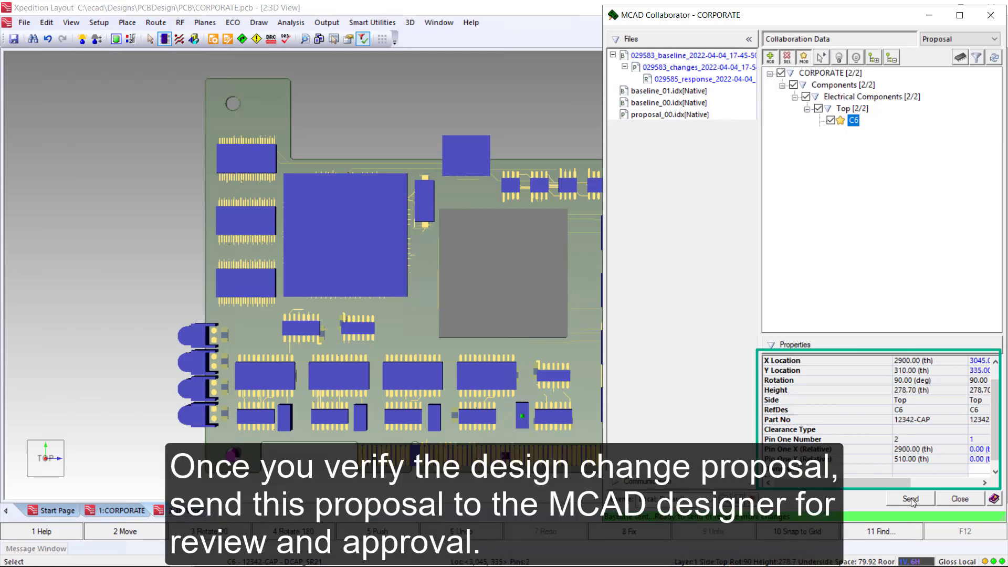
{"action": "left_click", "coordinate": [911, 499]}
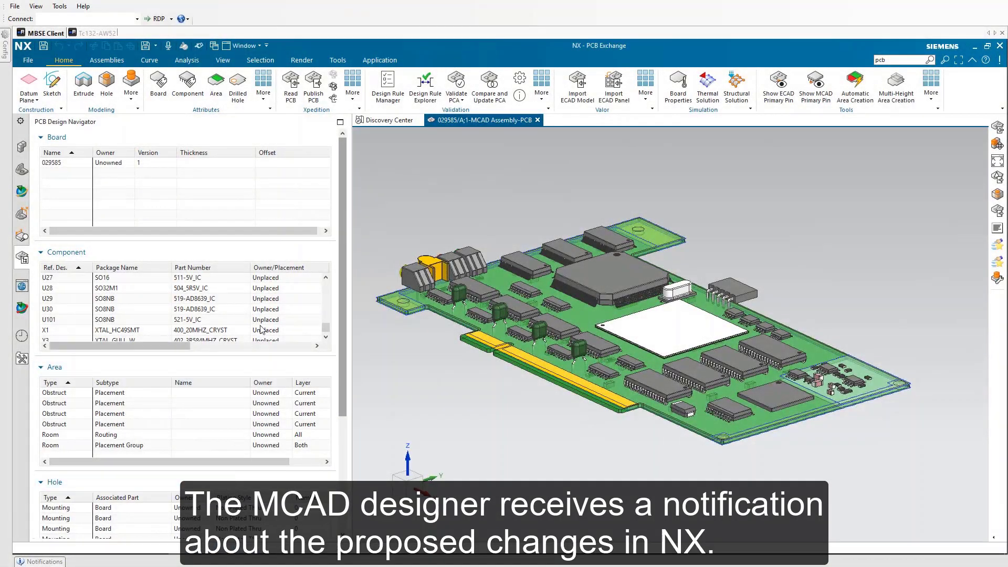
Read the incoming PCB changes in NX, accept the C6 move and confirm the default assembly template.
{"action": "middle_click_drag", "start_coordinate": [524, 331], "coordinate": [541, 367]}
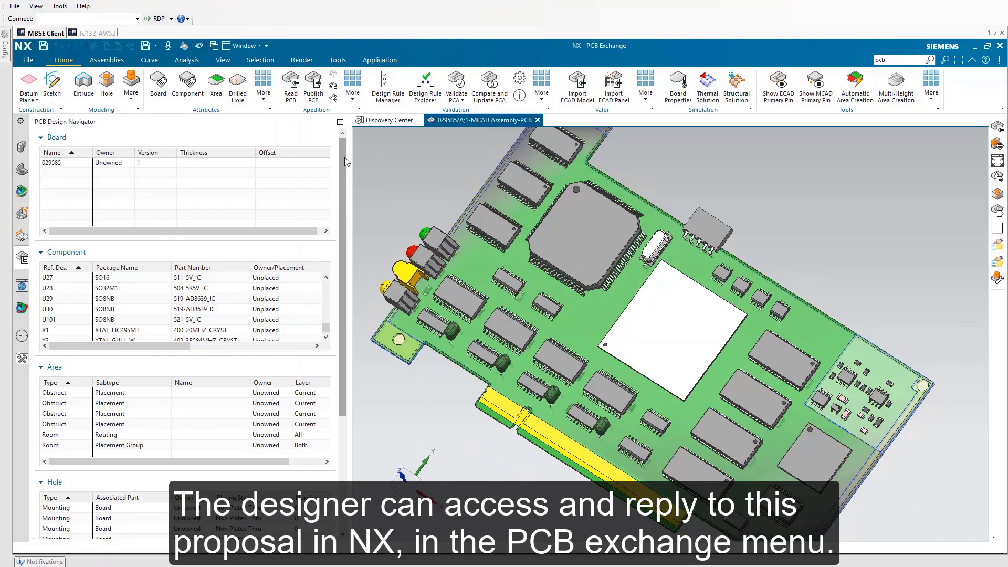
{"action": "left_click", "coordinate": [292, 86]}
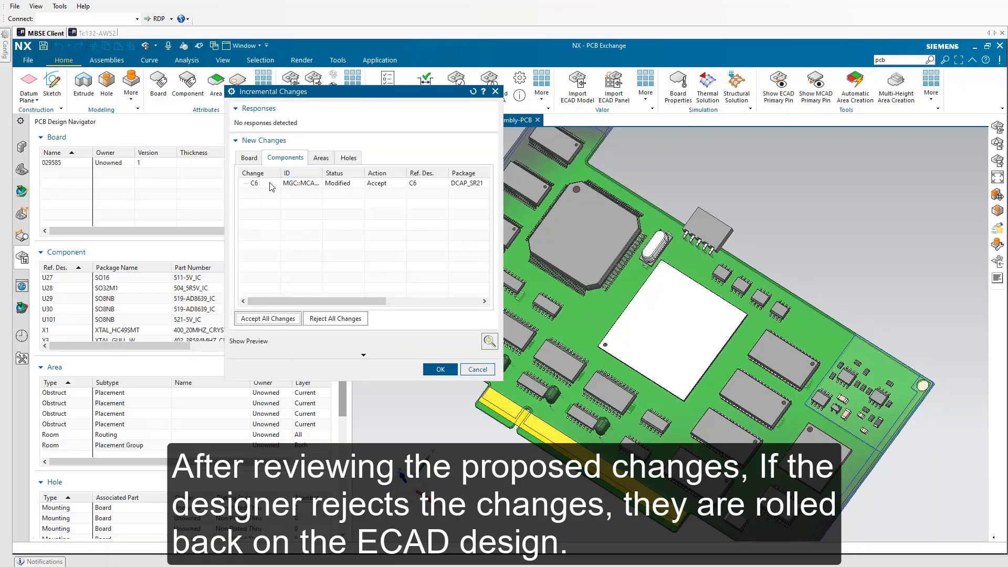
{"action": "double_click", "coordinate": [390, 186]}
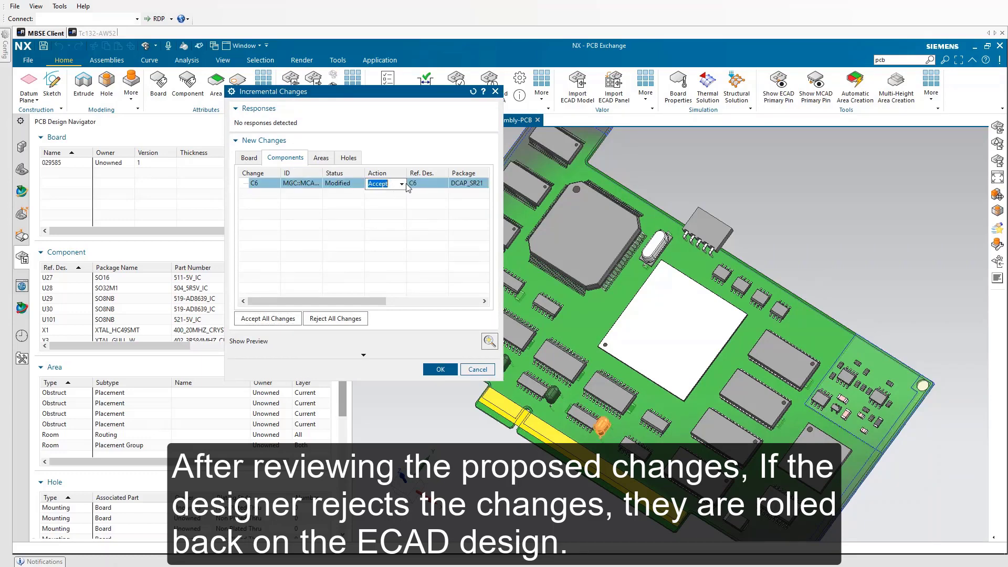
{"action": "left_click", "coordinate": [391, 195]}
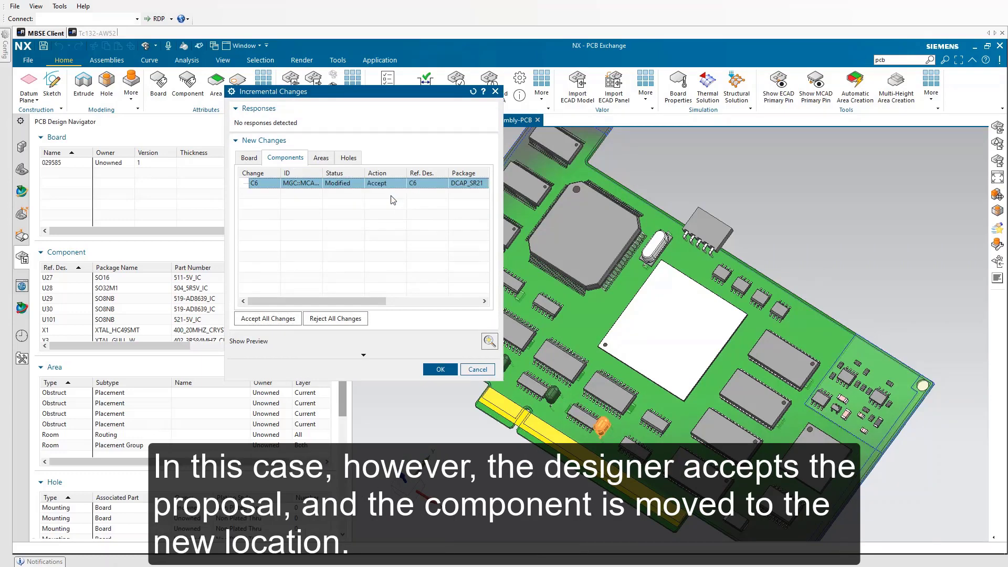
{"action": "left_click", "coordinate": [440, 369]}
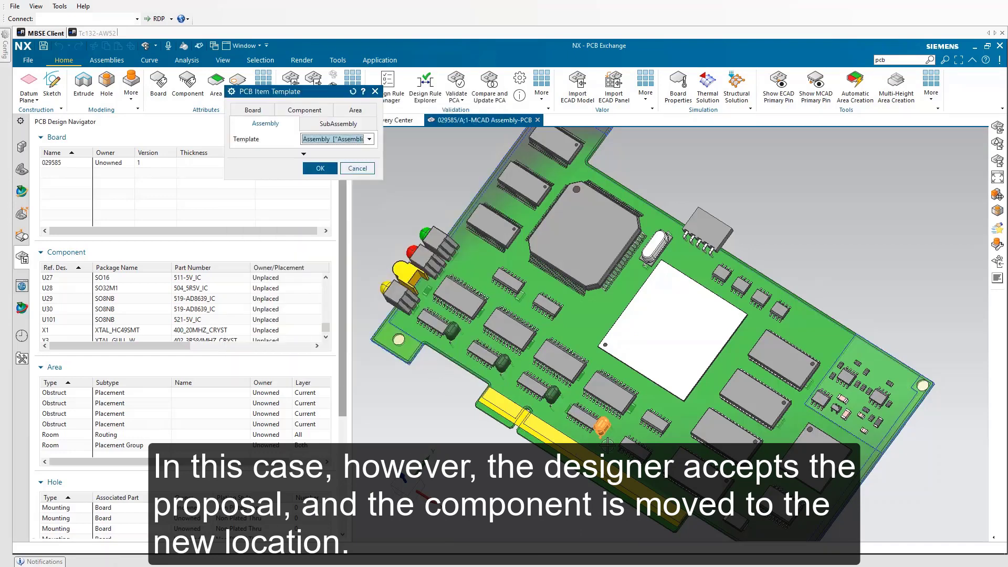
{"action": "left_click", "coordinate": [319, 168]}
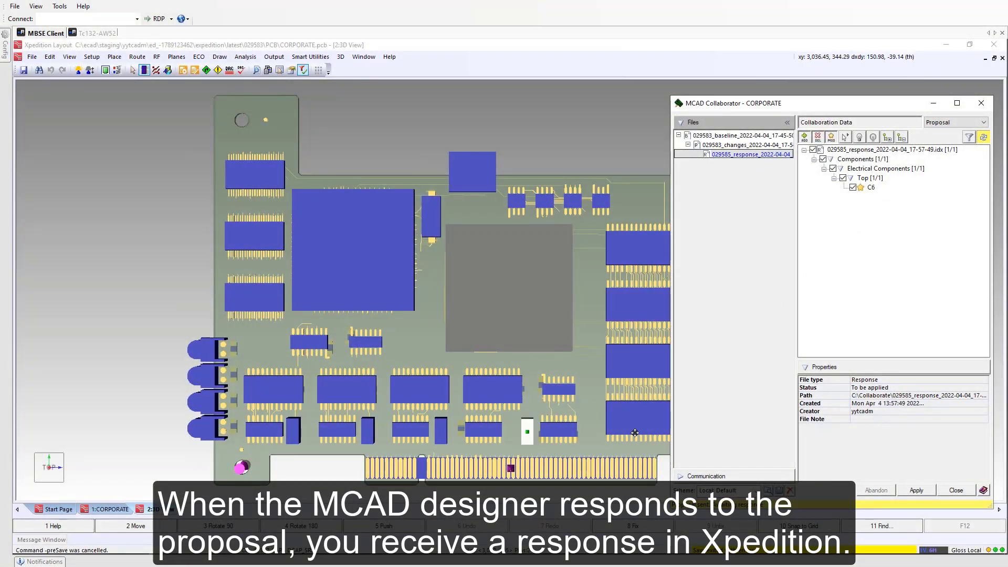
Apply the returned NX response file and confirm with Yes.
{"action": "left_click", "coordinate": [917, 490]}
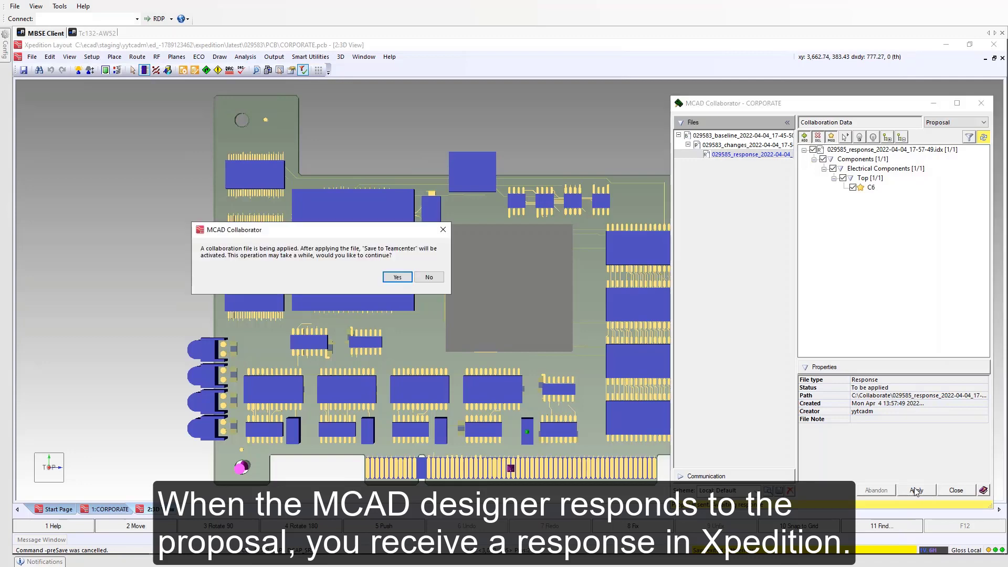
{"action": "left_click", "coordinate": [397, 277]}
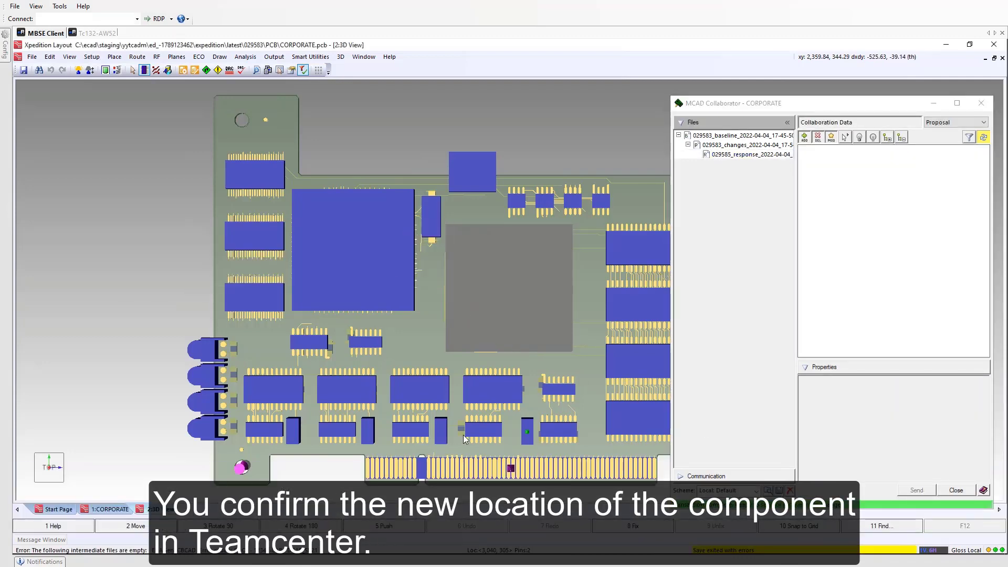